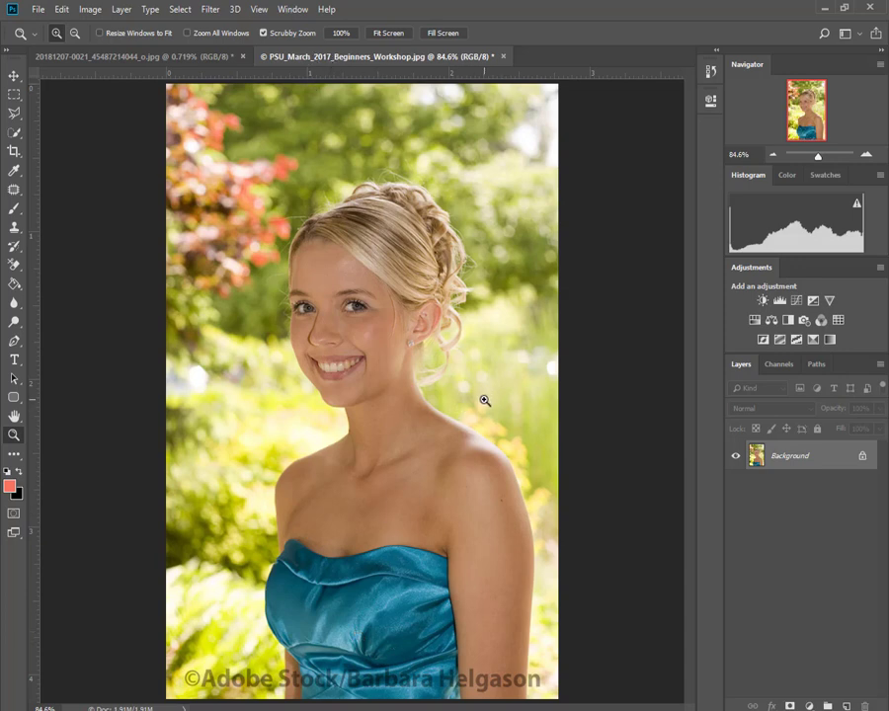
Step: Unlock the background as Layer 0 and convert it to a smart object
{"action": "left_click", "coordinate": [863, 457]}
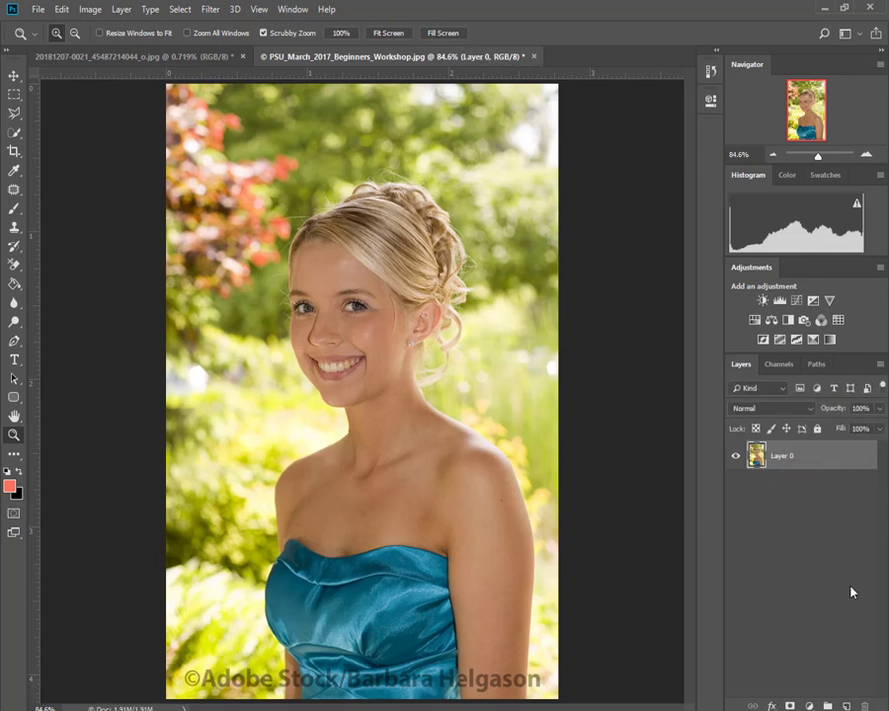
{"action": "right_click", "coordinate": [797, 465]}
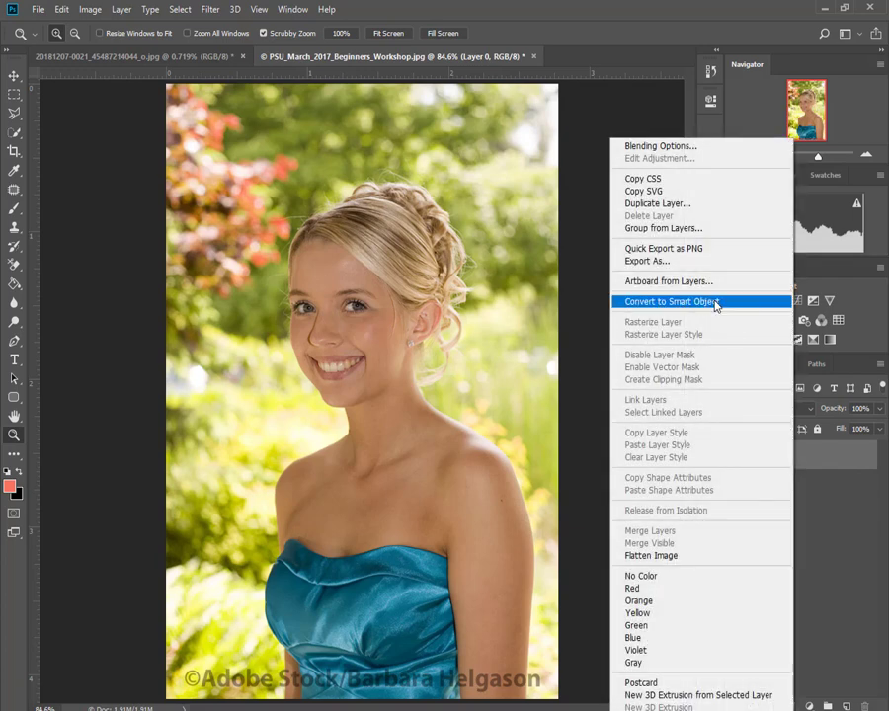
{"action": "left_click", "coordinate": [717, 303]}
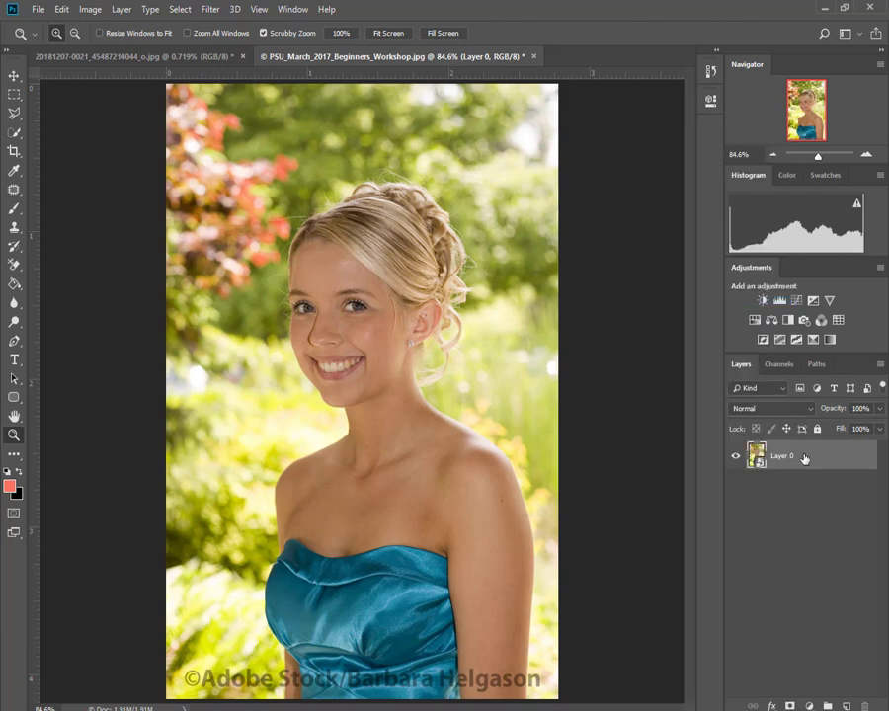
Step: Open the Filter Gallery and pick Diffuse Glow from the Distort group
{"action": "left_click", "coordinate": [210, 12]}
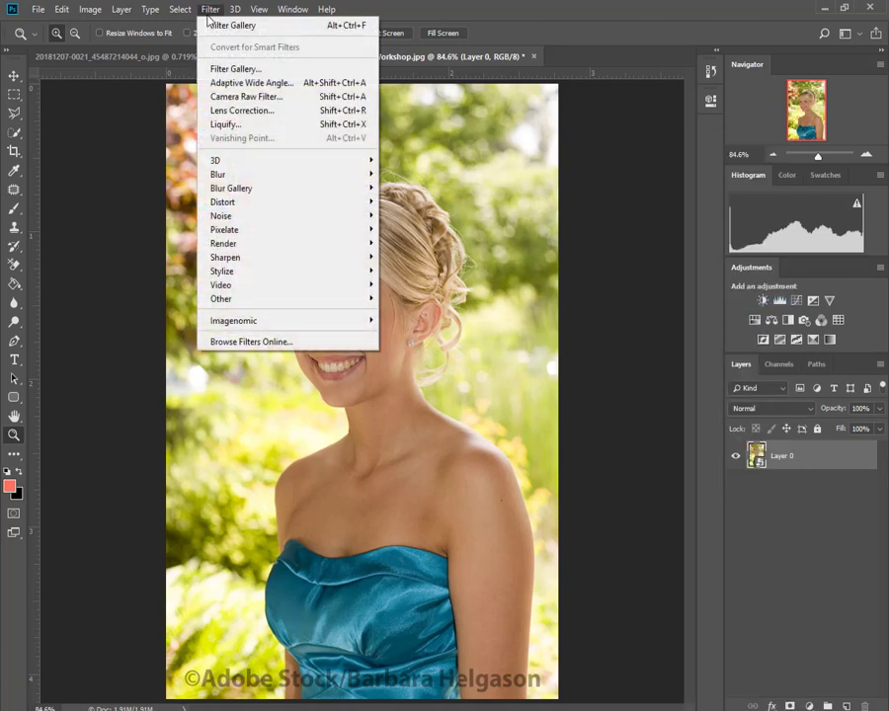
{"action": "left_click", "coordinate": [254, 71]}
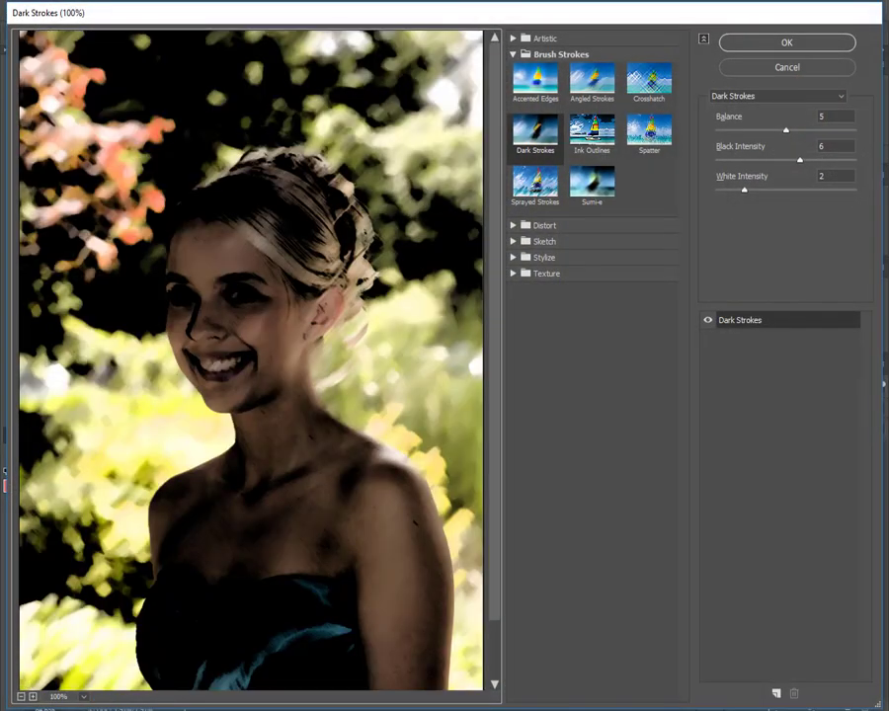
{"action": "left_click", "coordinate": [541, 54]}
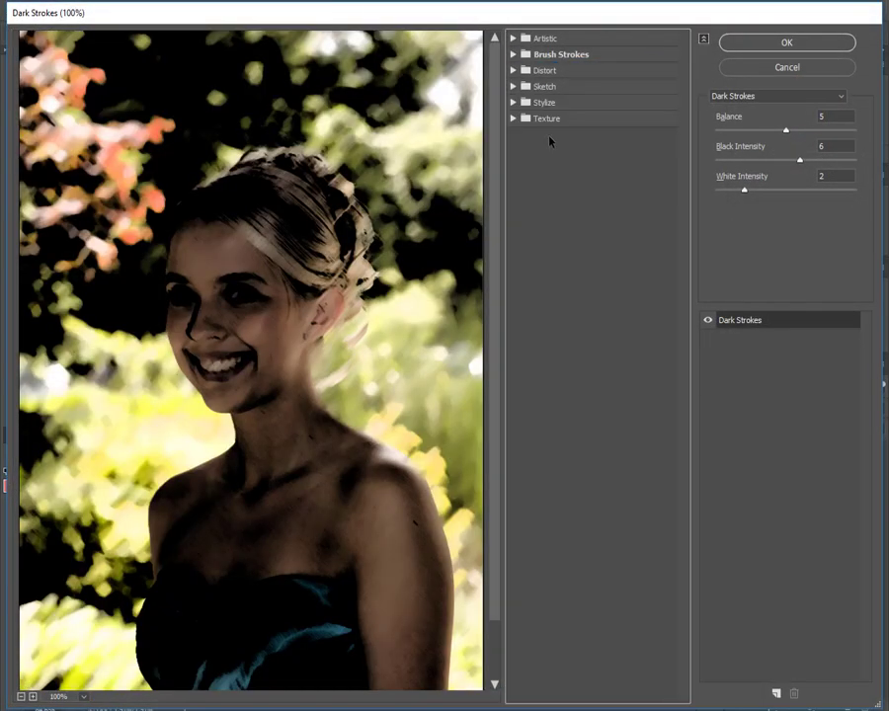
{"action": "left_click", "coordinate": [514, 71]}
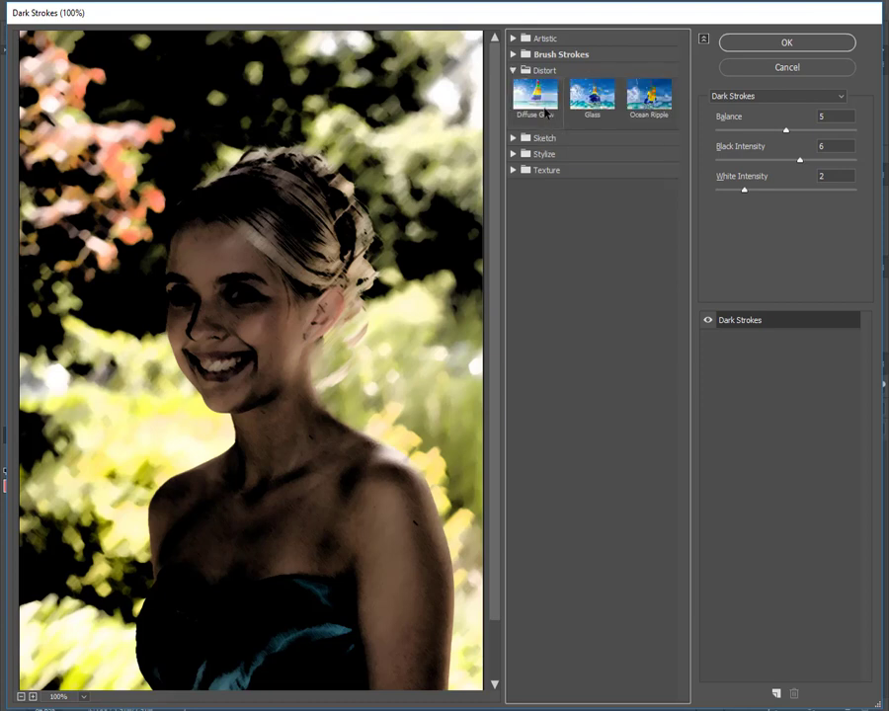
{"action": "left_click", "coordinate": [545, 115]}
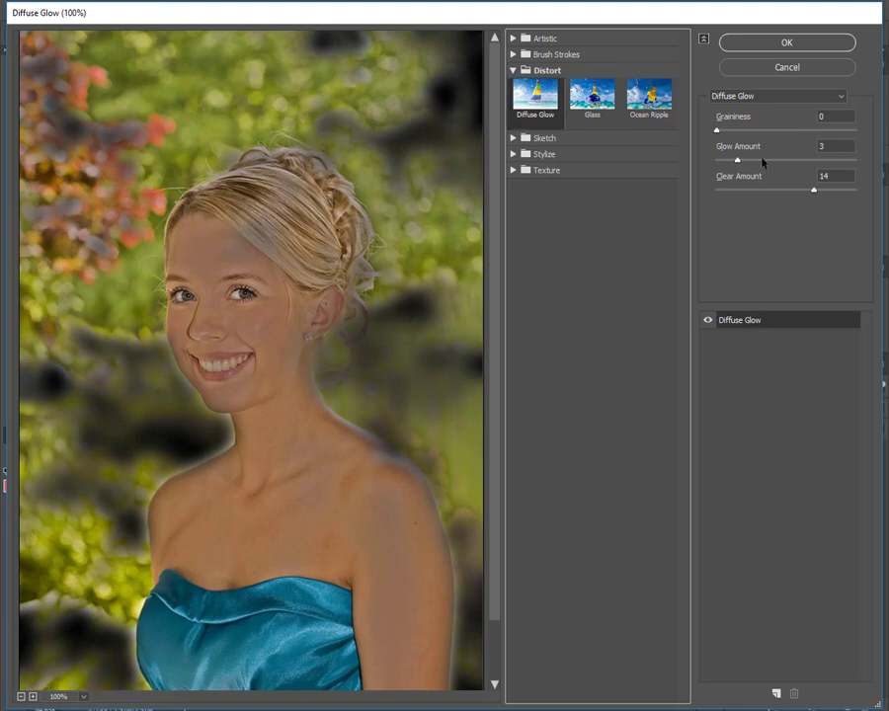
Step: Apply Diffuse Glow with Graininess 0, Glow Amount 2 and Clear Amount 15
{"action": "left_click", "coordinate": [716, 132]}
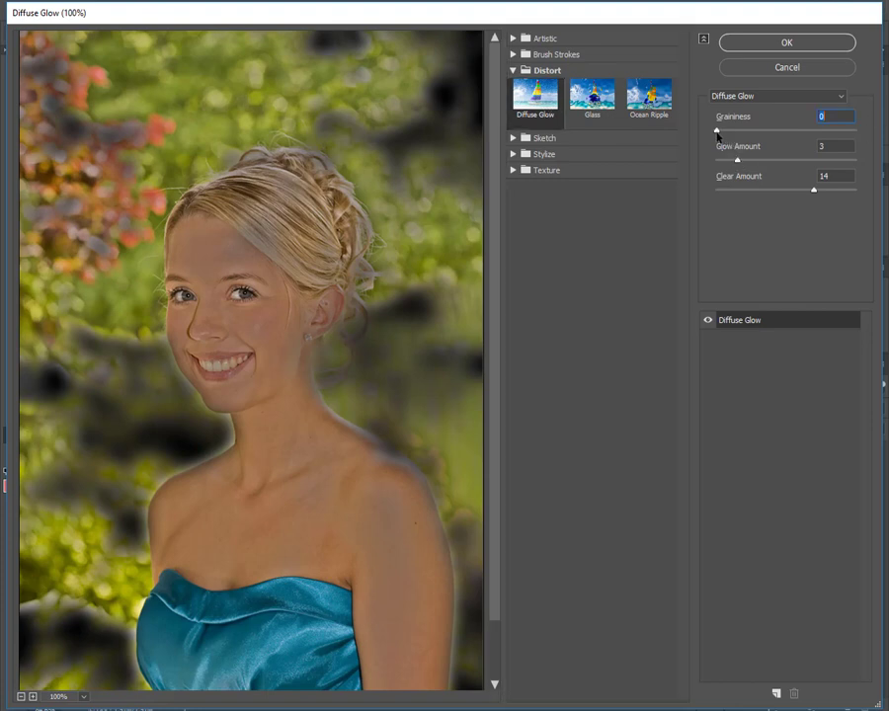
{"action": "left_click_drag", "start_coordinate": [717, 132], "coordinate": [886, 158]}
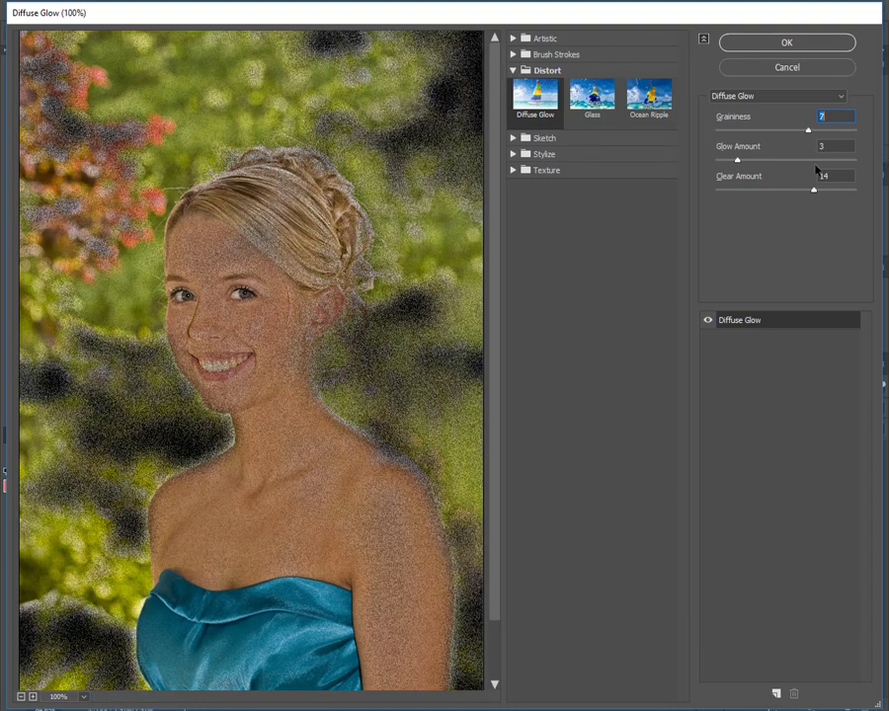
{"action": "left_click_drag", "start_coordinate": [830, 170], "coordinate": [710, 160]}
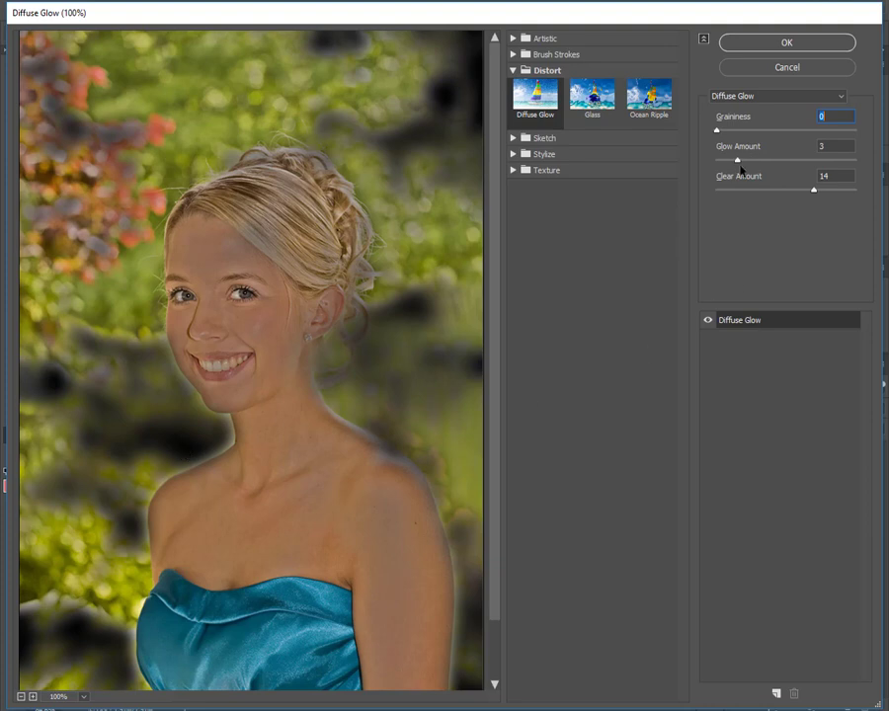
{"action": "mouse_move", "coordinate": [736, 161]}
{"action": "left_mouse_down"}
{"action": "mouse_move", "coordinate": [791, 174]}
{"action": "mouse_move", "coordinate": [730, 184]}
{"action": "left_mouse_up"}
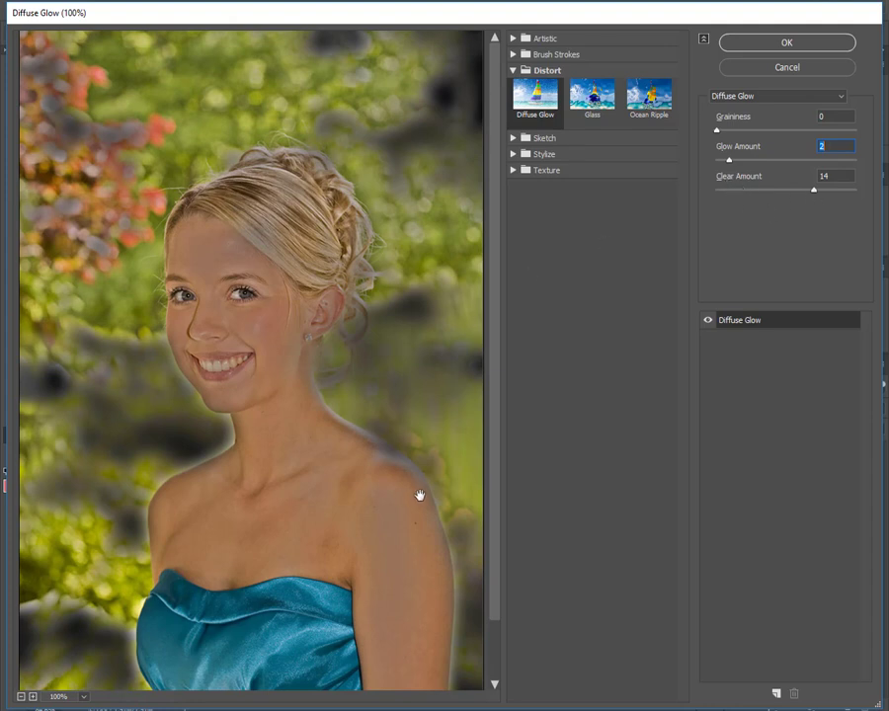
{"action": "mouse_move", "coordinate": [815, 192]}
{"action": "left_mouse_down"}
{"action": "mouse_move", "coordinate": [791, 197]}
{"action": "mouse_move", "coordinate": [820, 194]}
{"action": "left_mouse_up"}
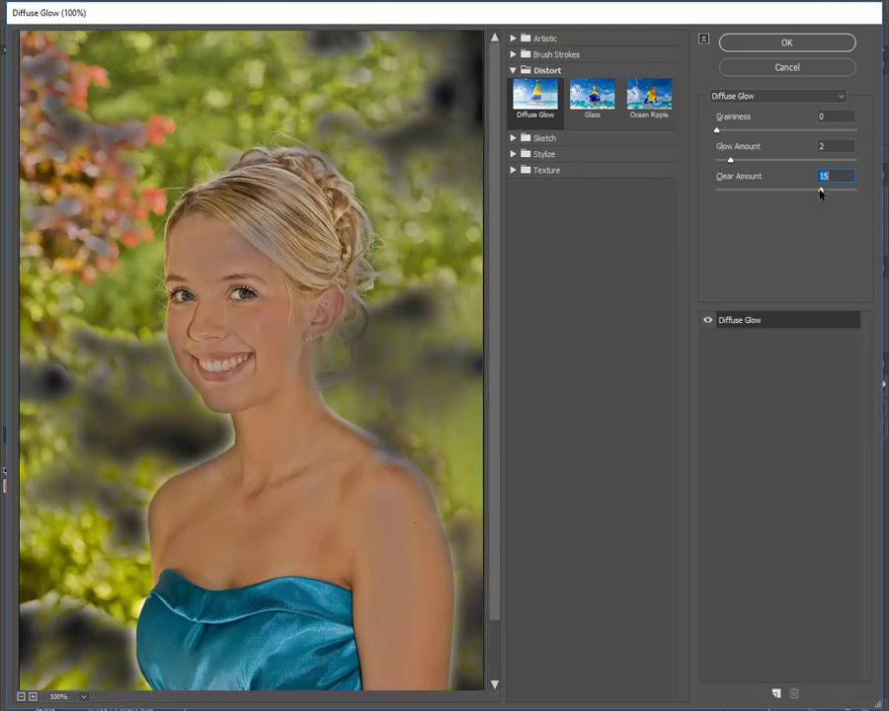
{"action": "left_click", "coordinate": [759, 46]}
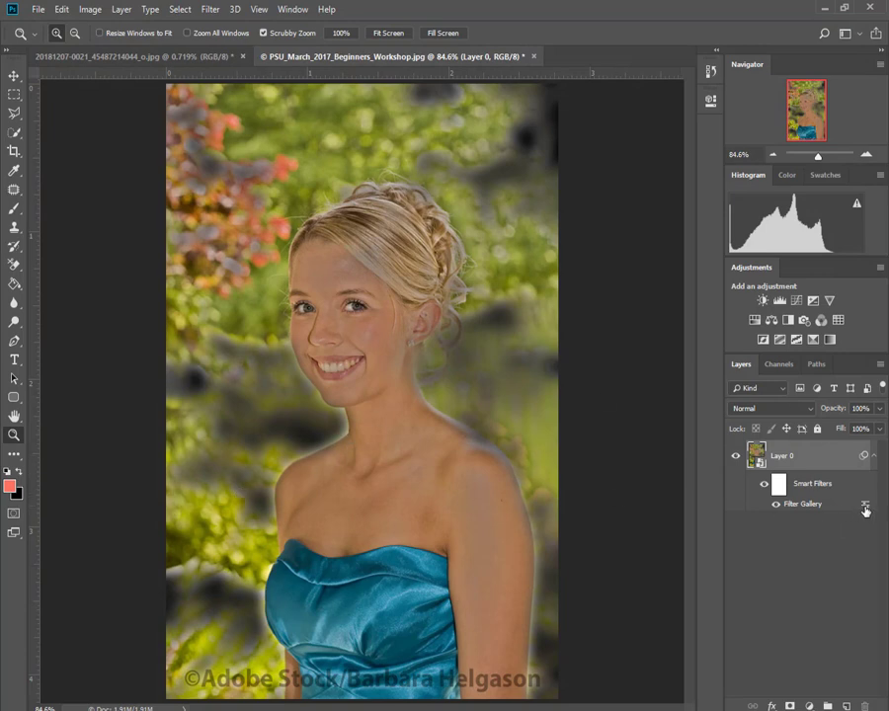
Step: Set the Diffuse Glow filter blending to Color mode at 100% opacity, then target its mask
{"action": "double_click", "coordinate": [865, 506]}
{"action": "left_click_drag", "start_coordinate": [596, 240], "coordinate": [542, 243]}
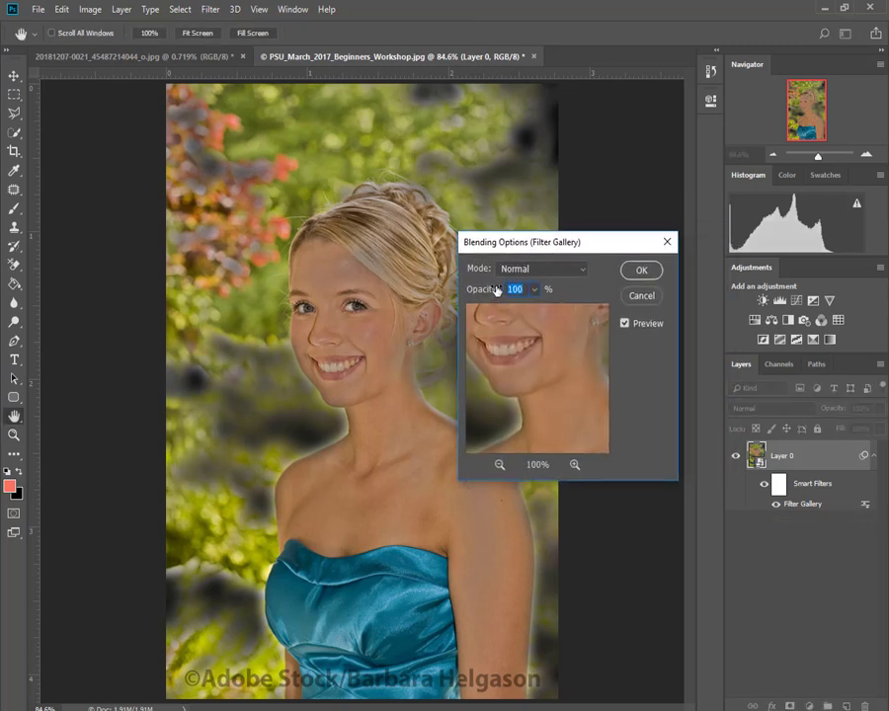
{"action": "left_click", "coordinate": [526, 272]}
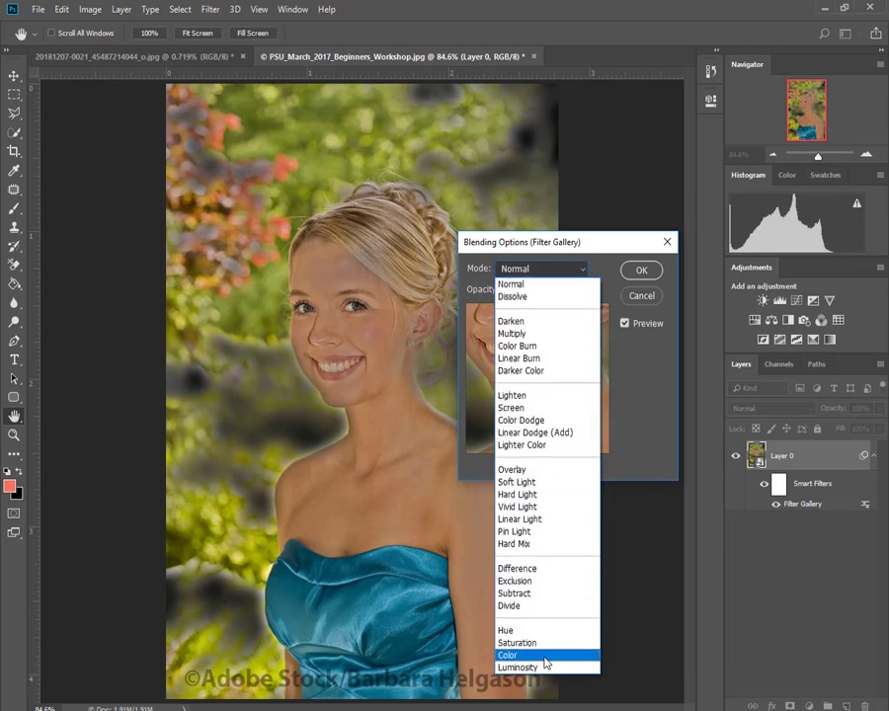
{"action": "left_click", "coordinate": [546, 656]}
{"action": "left_click_drag", "start_coordinate": [573, 242], "coordinate": [692, 191]}
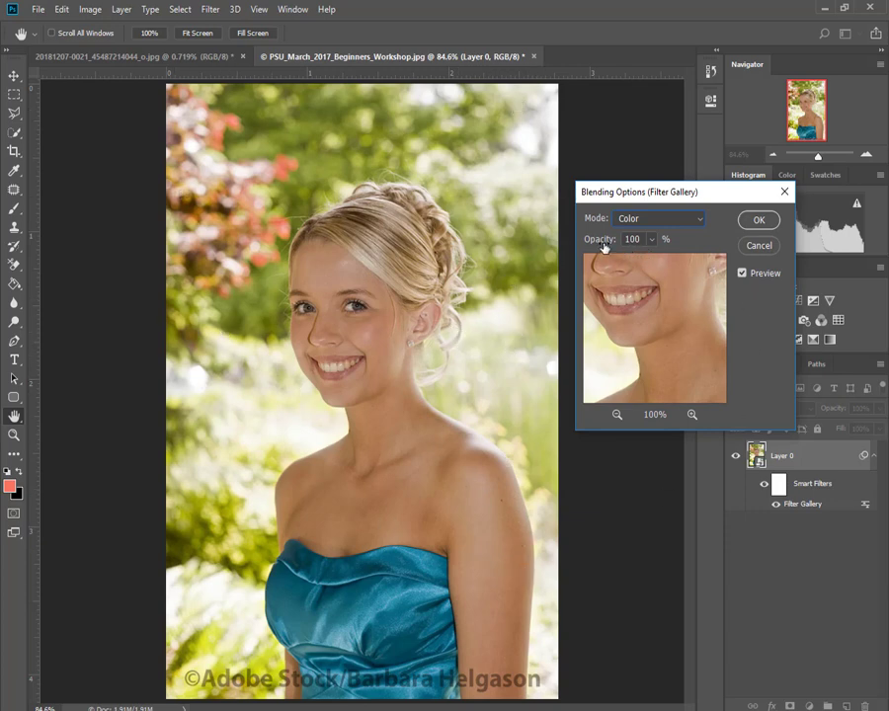
{"action": "left_click", "coordinate": [650, 242]}
{"action": "mouse_move", "coordinate": [649, 262]}
{"action": "left_mouse_down"}
{"action": "mouse_move", "coordinate": [611, 265]}
{"action": "mouse_move", "coordinate": [619, 264]}
{"action": "left_mouse_up"}
{"action": "left_click", "coordinate": [754, 221]}
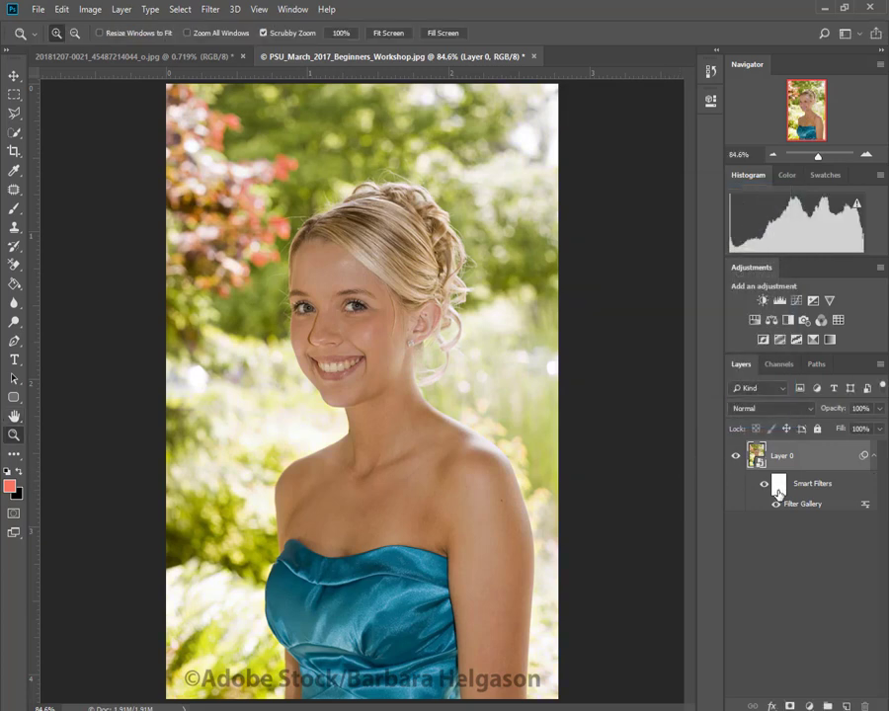
{"action": "left_click", "coordinate": [779, 488]}
Step: Brush black into the smart filter mask beside the woman's hair and shoulder
{"action": "key", "text": "b"}
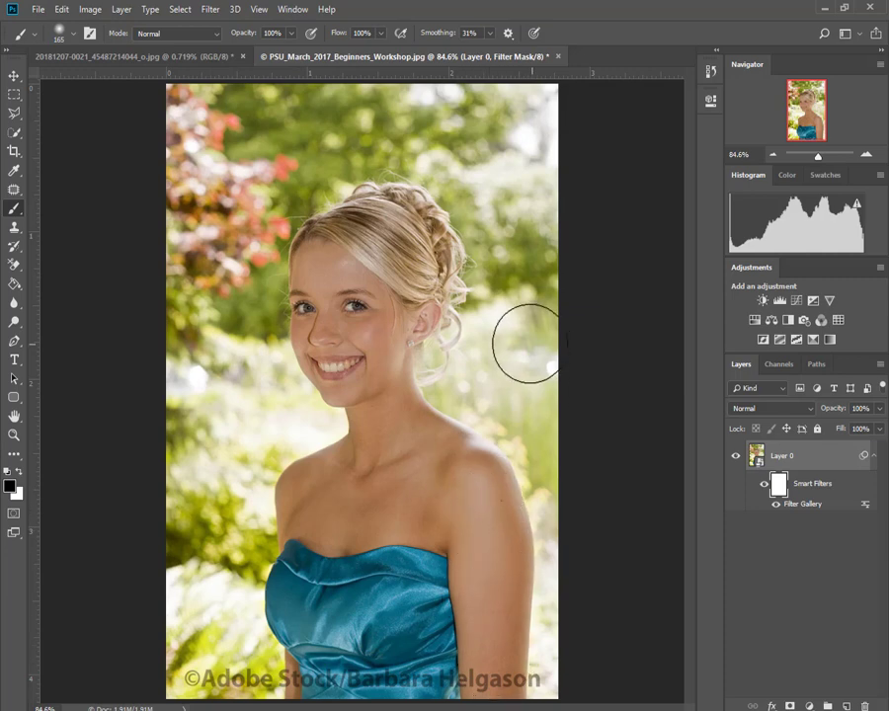
{"action": "mouse_move", "coordinate": [537, 102]}
{"action": "left_mouse_down"}
{"action": "mouse_move", "coordinate": [351, 109]}
{"action": "mouse_move", "coordinate": [287, 148]}
{"action": "mouse_move", "coordinate": [482, 95]}
{"action": "mouse_move", "coordinate": [215, 242]}
{"action": "left_mouse_up"}
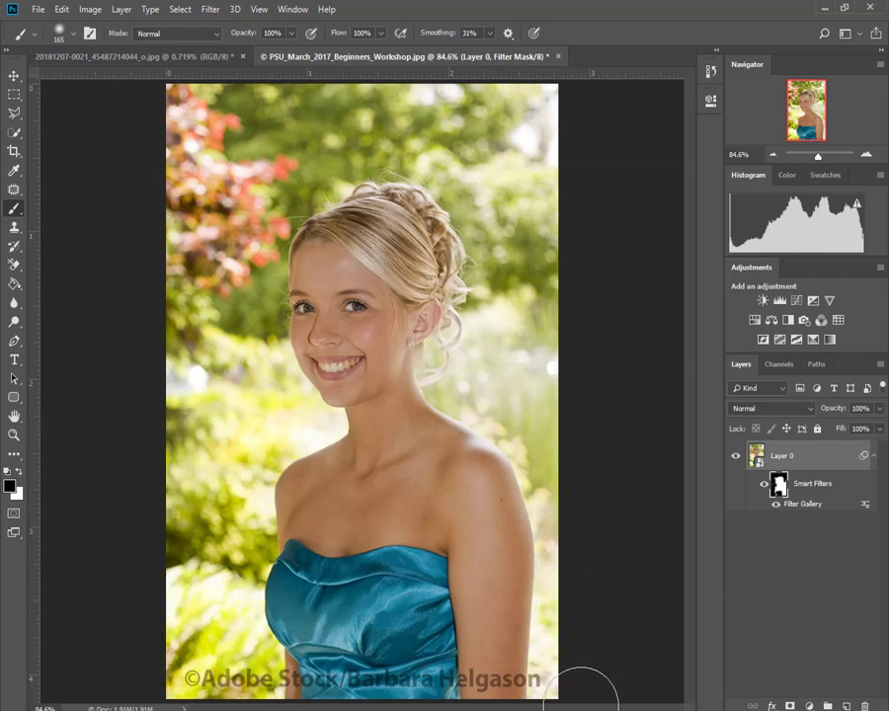
{"action": "mouse_move", "coordinate": [542, 415]}
{"action": "left_mouse_down"}
{"action": "mouse_move", "coordinate": [506, 336]}
{"action": "mouse_move", "coordinate": [544, 247]}
{"action": "mouse_move", "coordinate": [495, 247]}
{"action": "left_mouse_up"}
{"action": "left_click", "coordinate": [756, 457]}
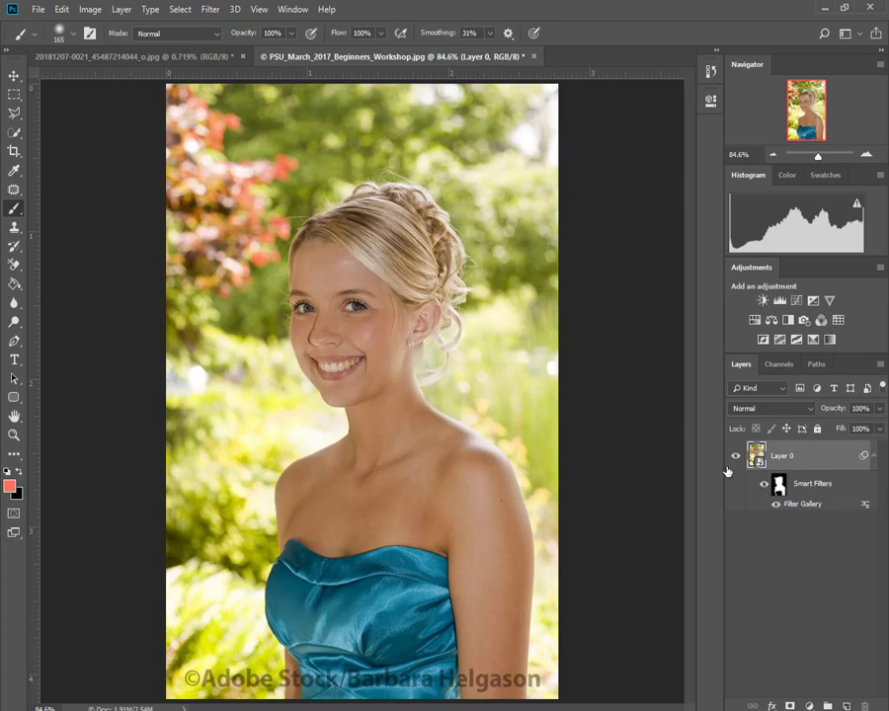
{"action": "left_click", "coordinate": [767, 487]}
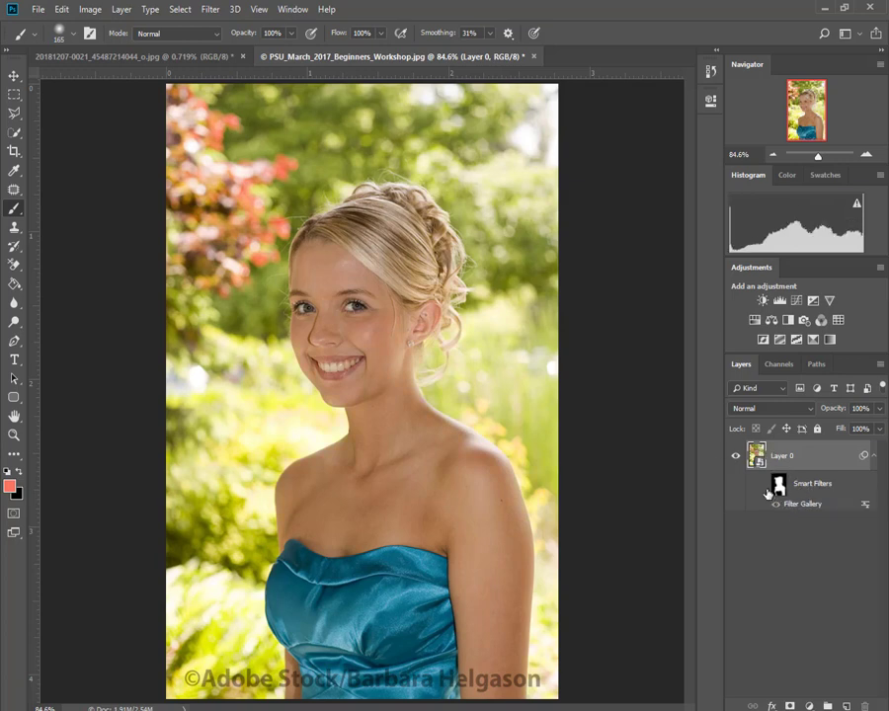
{"action": "left_click", "coordinate": [768, 490]}
{"action": "left_click", "coordinate": [767, 489]}
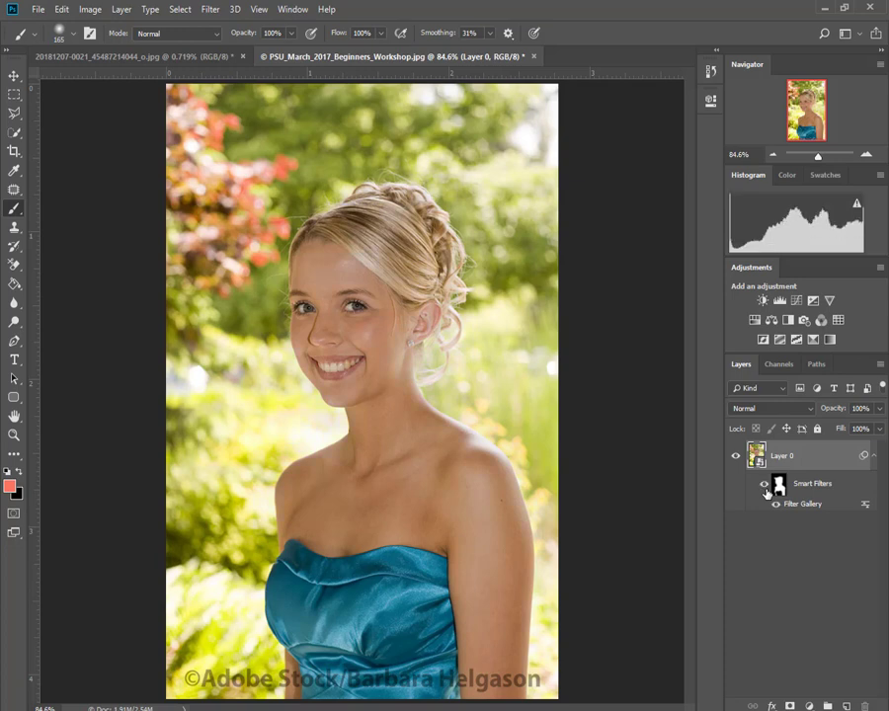
{"action": "left_click", "coordinate": [765, 486]}
{"action": "left_click", "coordinate": [780, 484]}
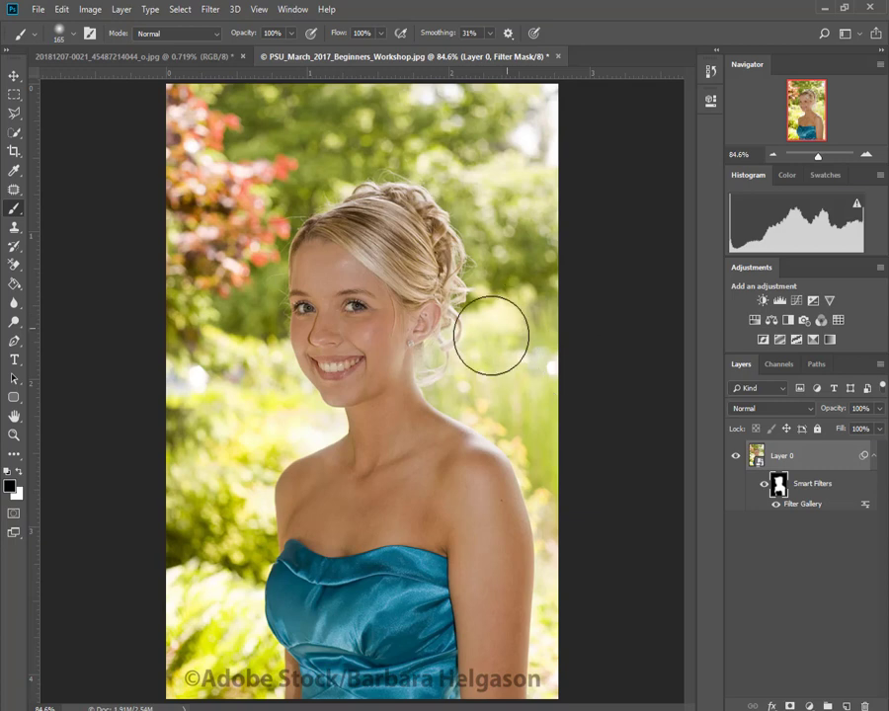